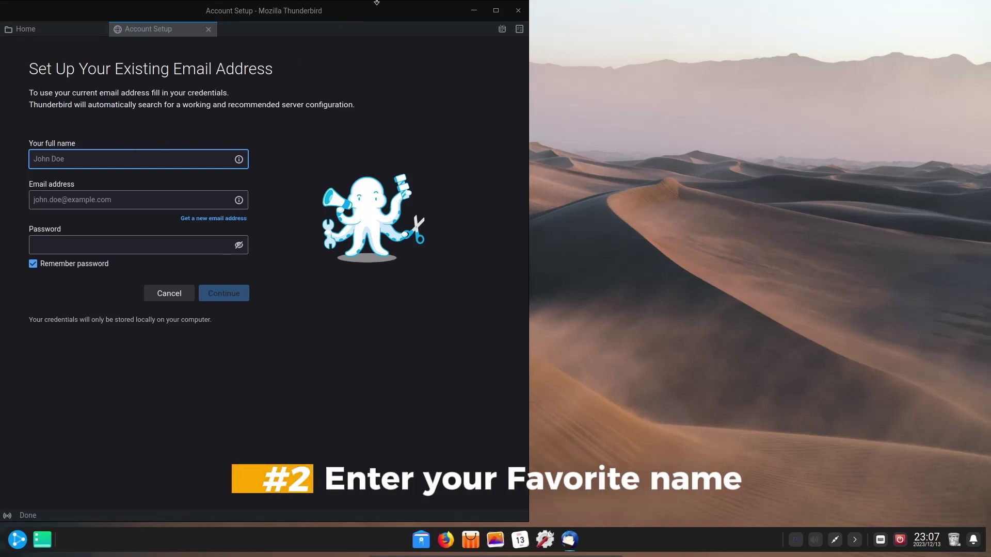
# Maximize the Account Setup window to fill the screen.
pyautogui.click(496, 10)
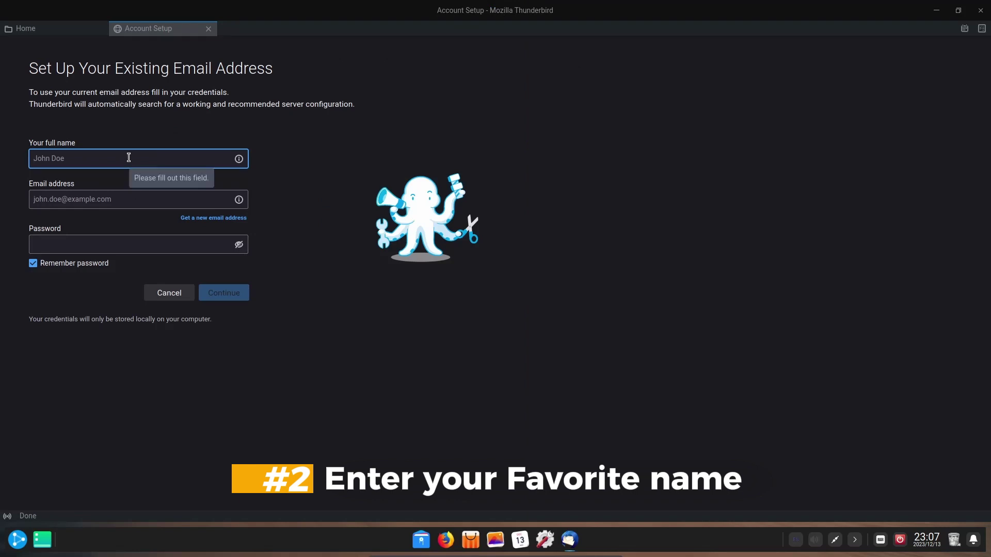
# Enter the account holder's full name, Gmail address and password, then look up the server settings.
pyautogui.write('Li')
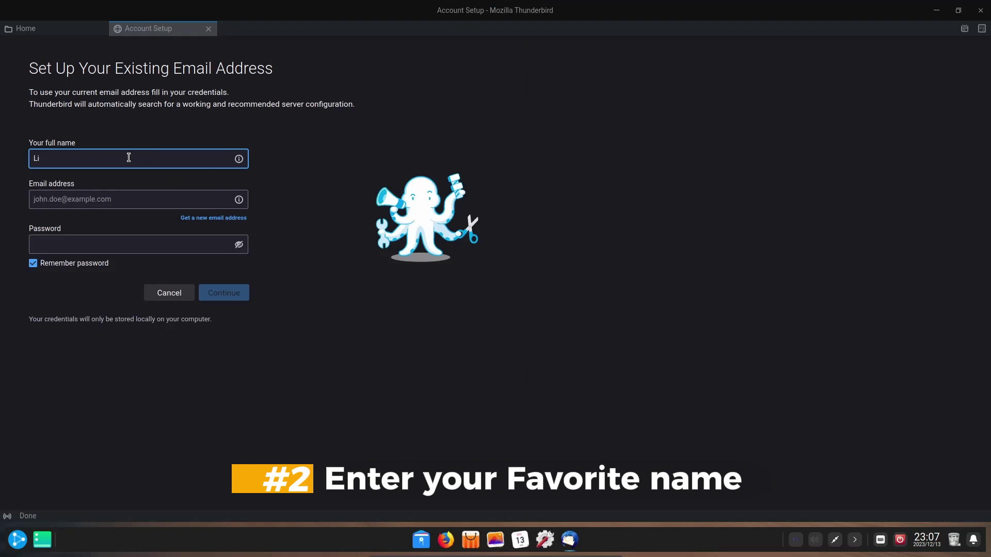
pyautogui.write('nuxWorld')
pyautogui.click(107, 198)
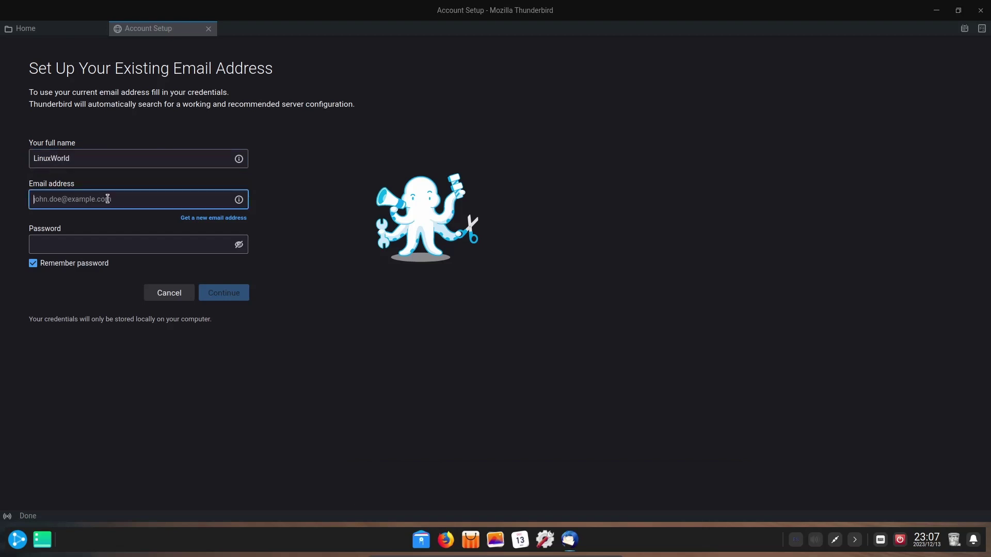
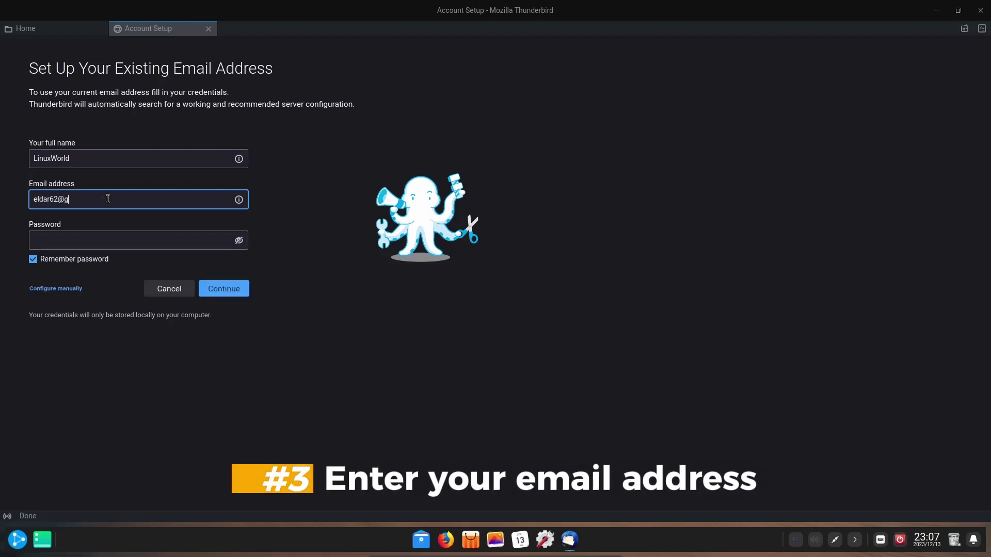
pyautogui.click(126, 241)
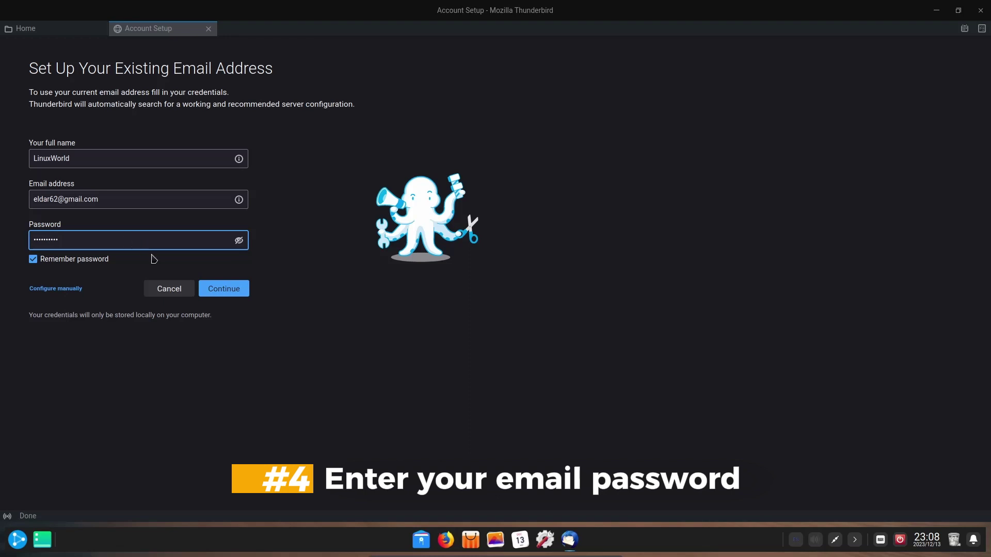
pyautogui.click(226, 290)
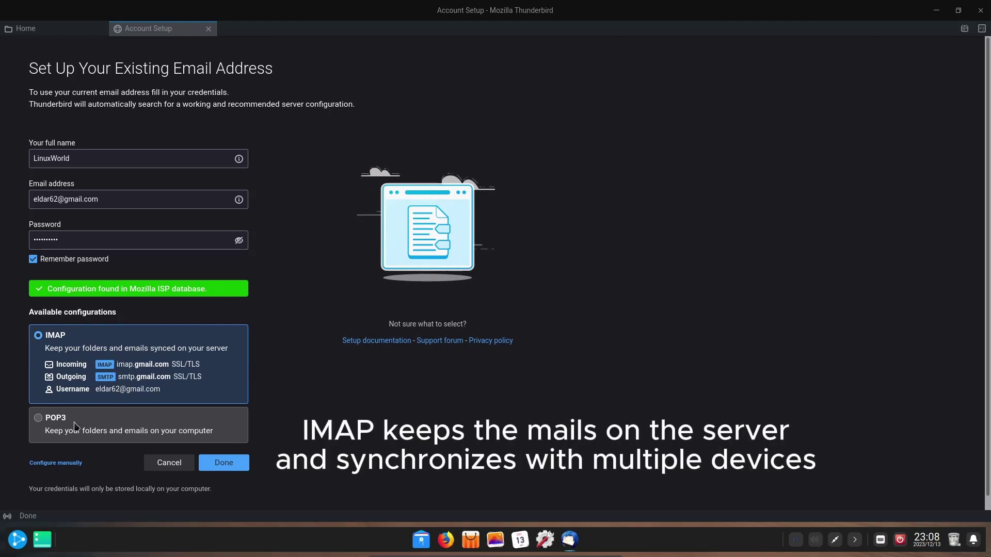
# Choose the POP3 configuration to keep mail locally and confirm it to begin Google sign-in.
pyautogui.click(47, 420)
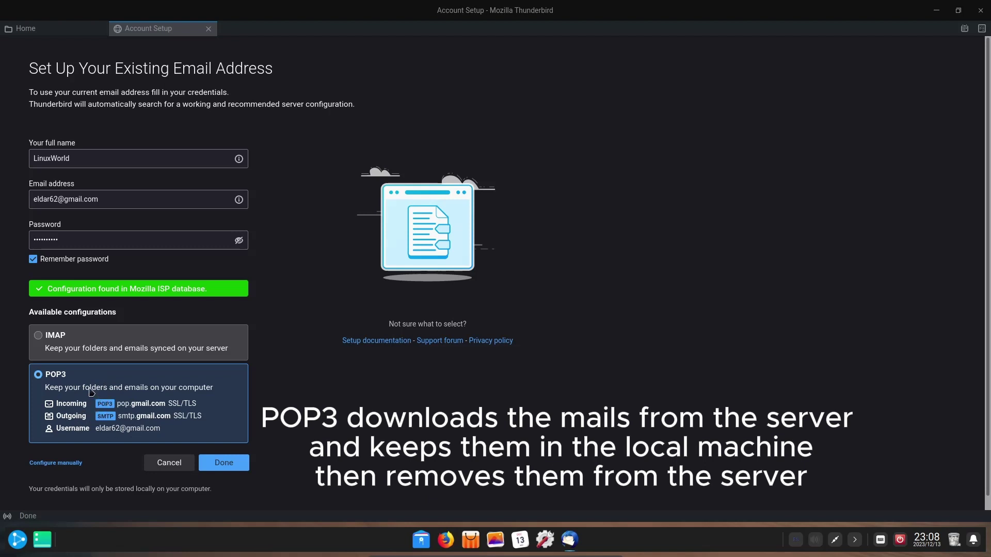
pyautogui.click(224, 463)
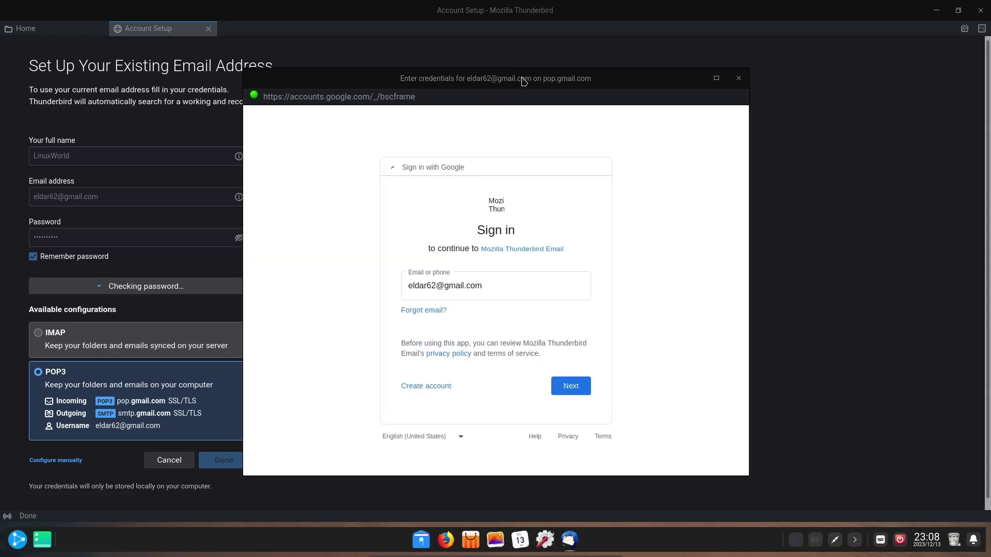
# Continue with the prefilled Google account and submit the account password.
pyautogui.click(576, 392)
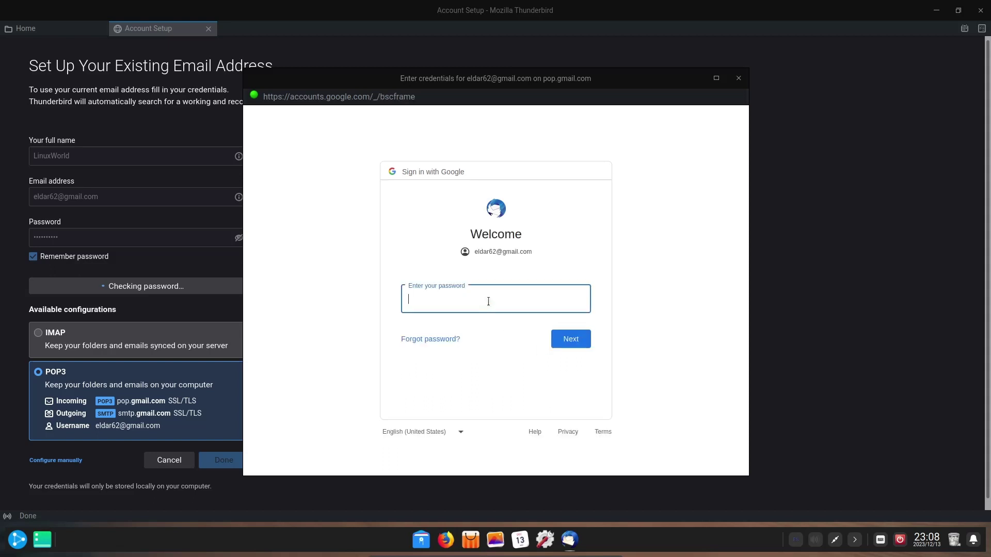
pyautogui.write('••••••••')
pyautogui.click(574, 344)
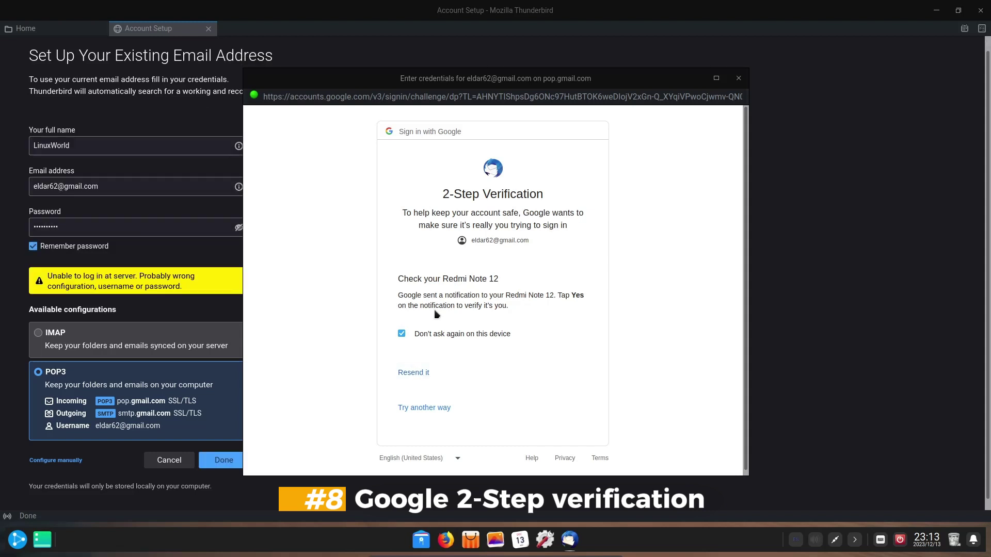
# Verify the sign-in with an alternative 2-Step method and allow Thunderbird access to the account.
pyautogui.click(431, 410)
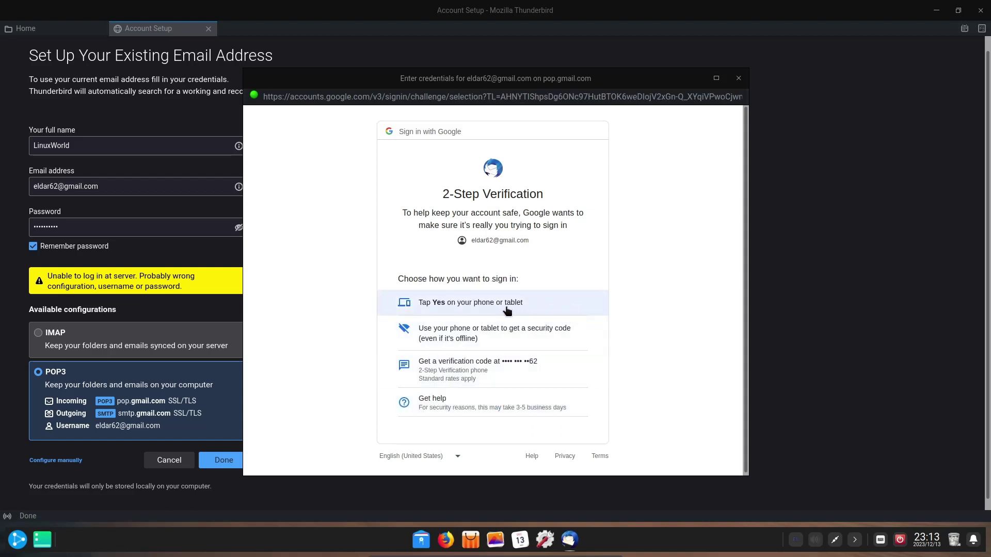
pyautogui.click(462, 368)
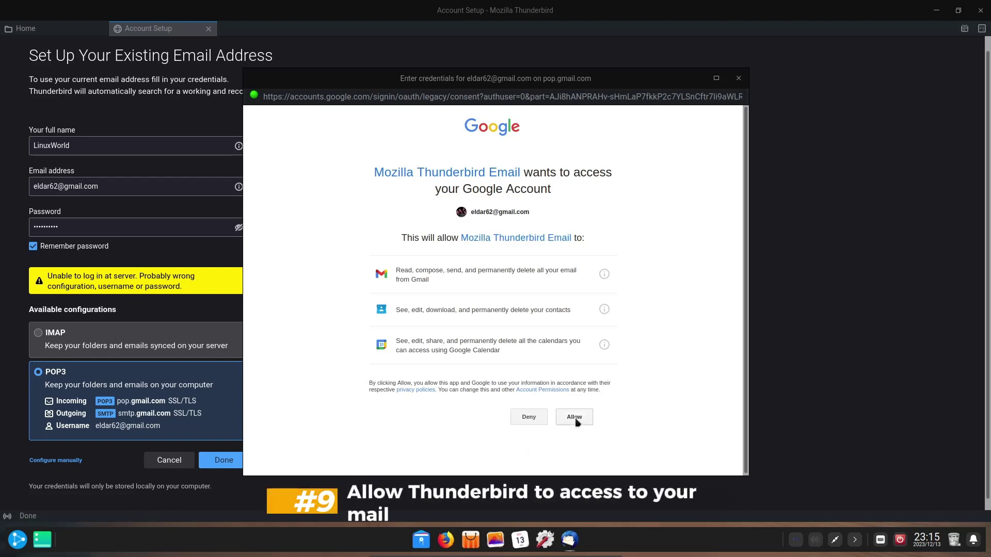
pyautogui.click(575, 421)
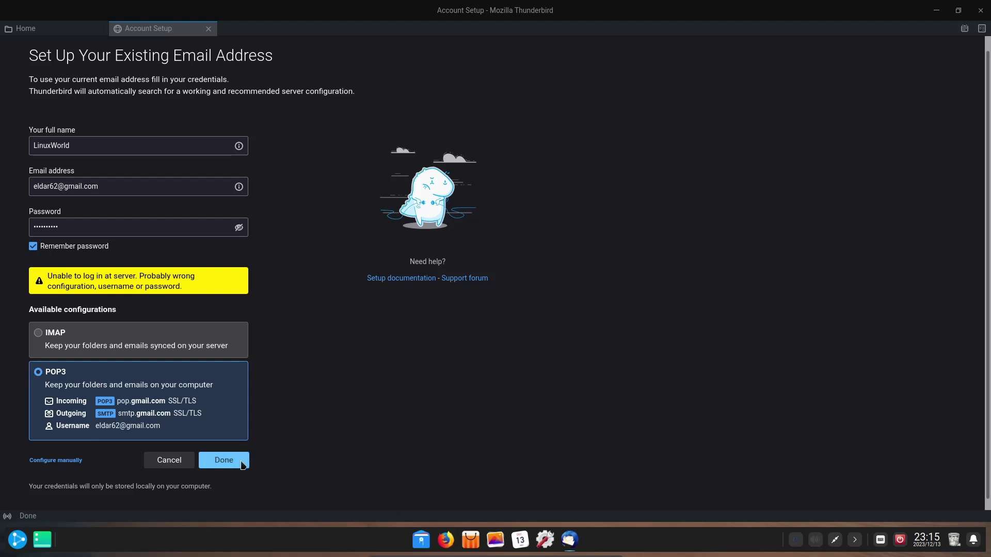
# Confirm the POP3 setup, dismiss the still-processing error, and finish to reach the inbox.
pyautogui.click(223, 462)
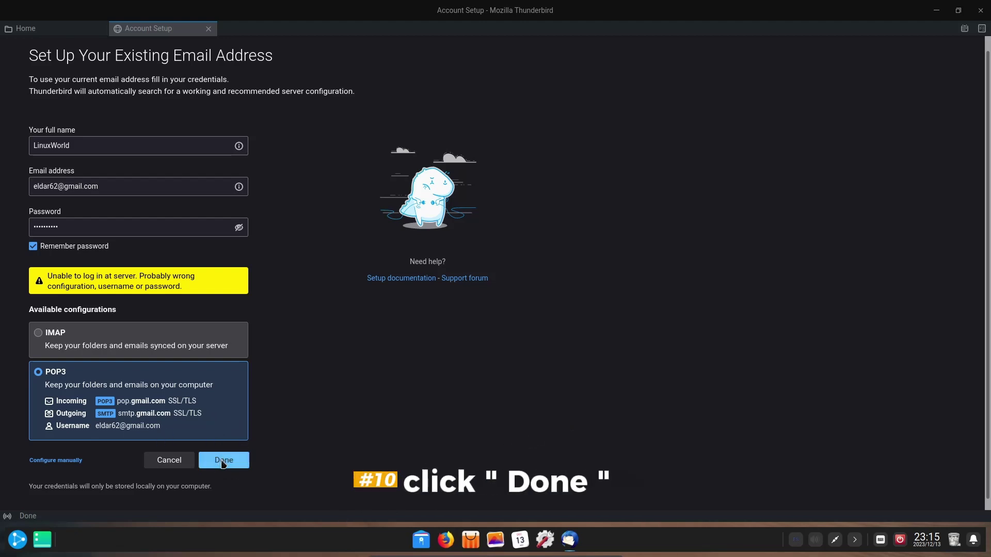
pyautogui.click(223, 461)
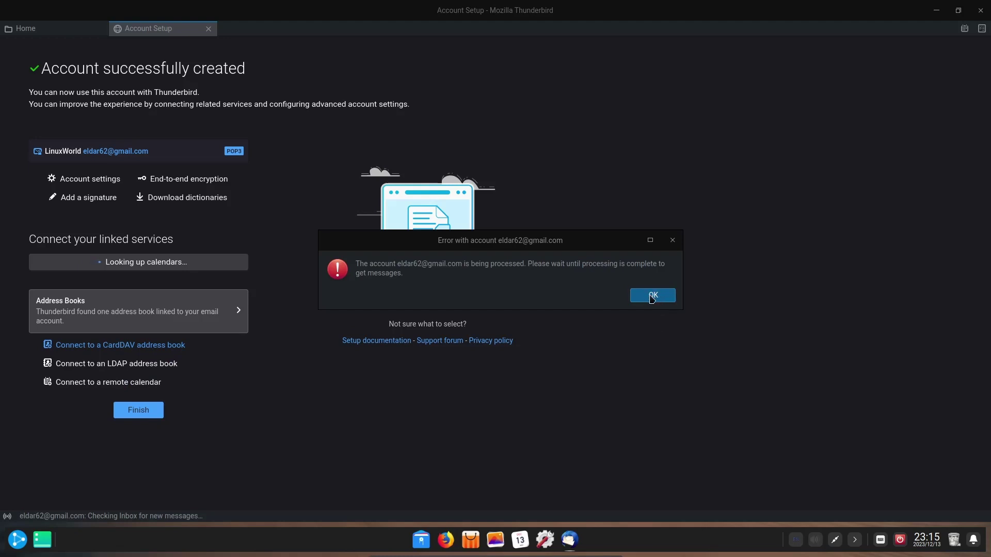
pyautogui.click(651, 296)
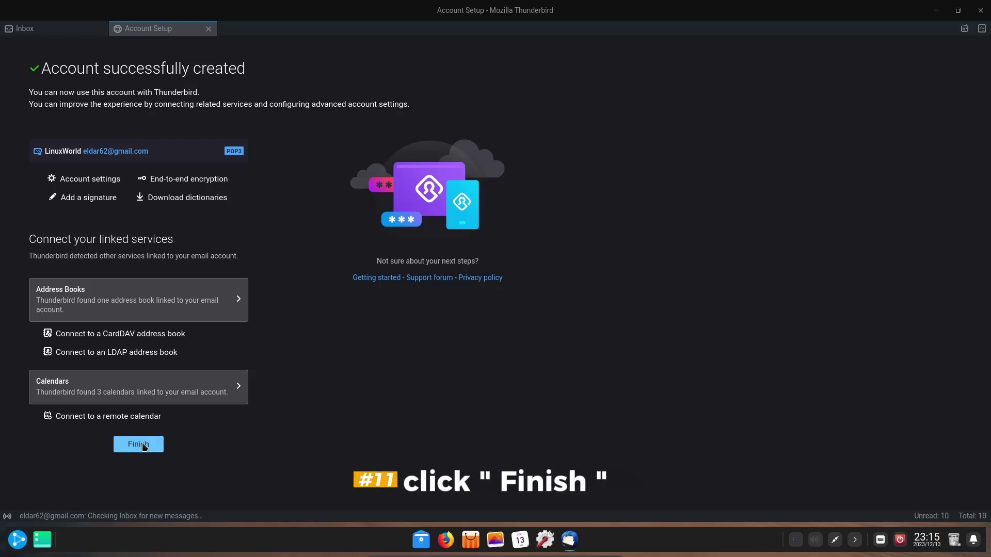
pyautogui.click(144, 448)
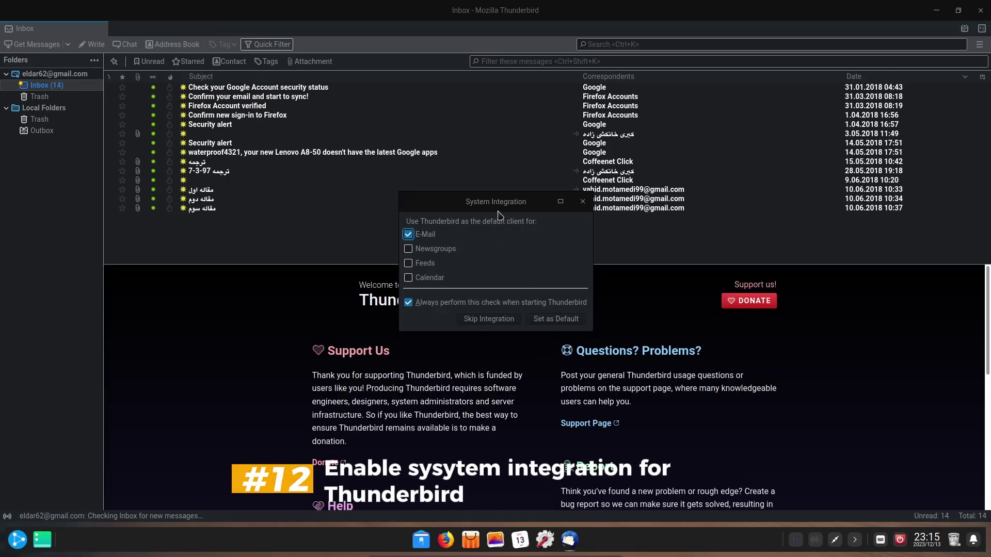
# Set Thunderbird as default for E-mail plus Newsgroups, Feeds and Calendar.
pyautogui.moveTo(499, 201); pyautogui.dragTo(505, 201)
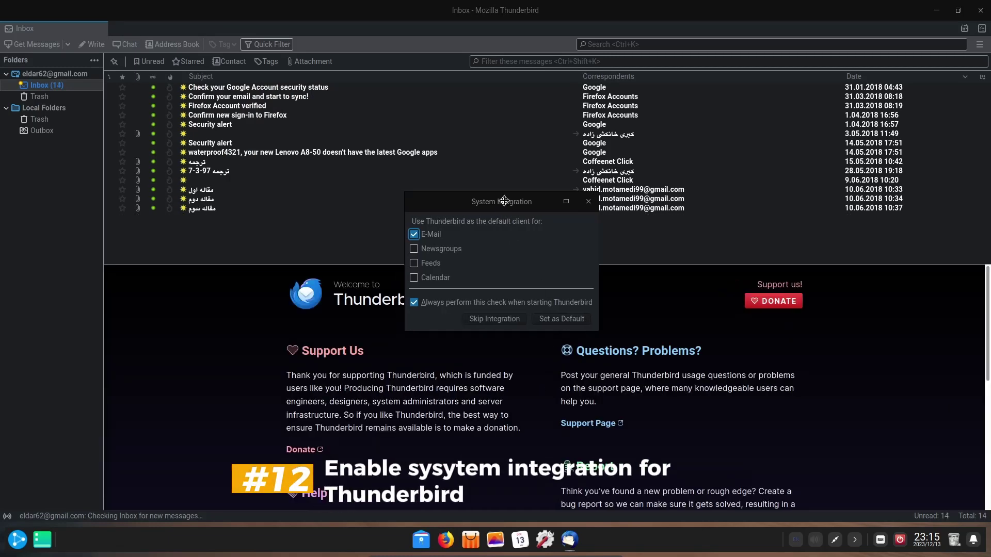
pyautogui.click(415, 249)
pyautogui.click(416, 264)
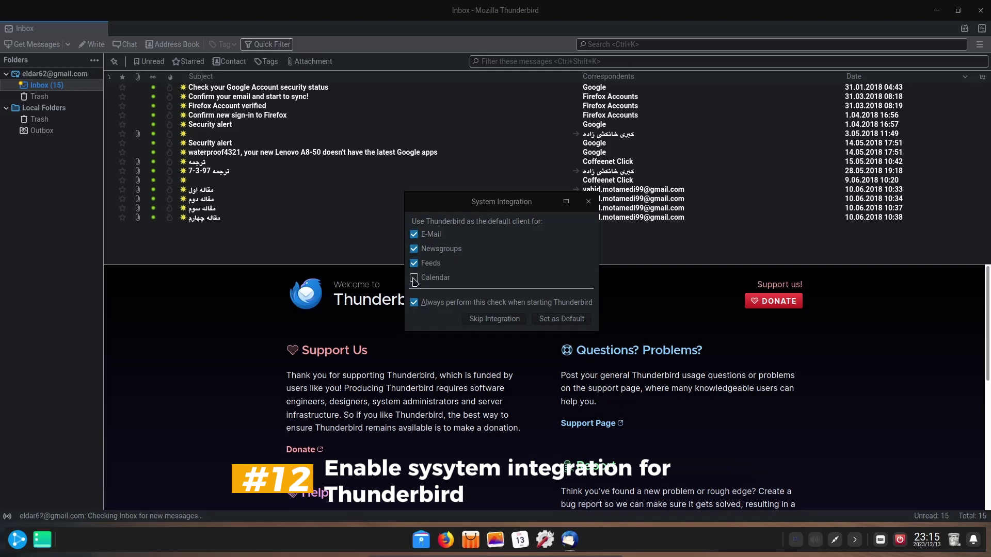
pyautogui.click(415, 278)
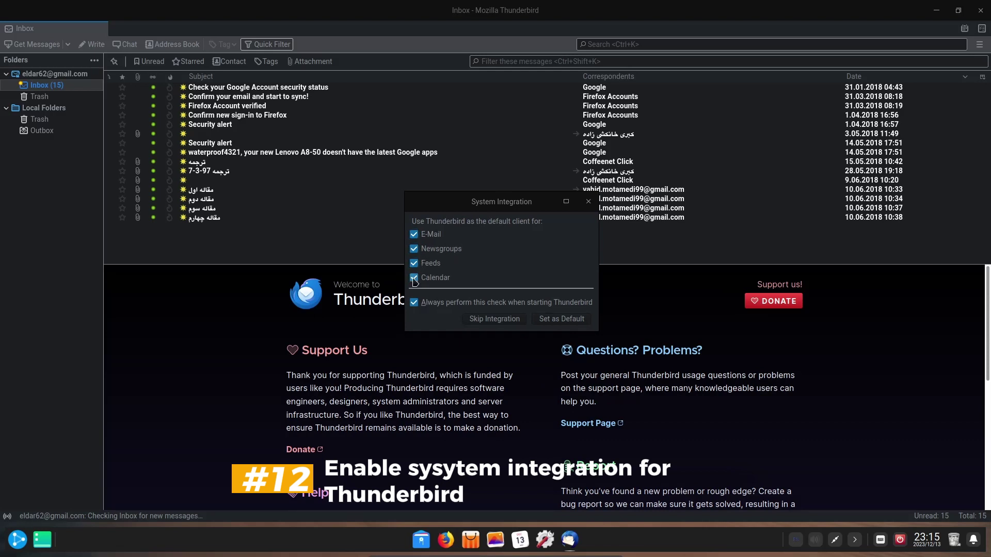
pyautogui.click(563, 320)
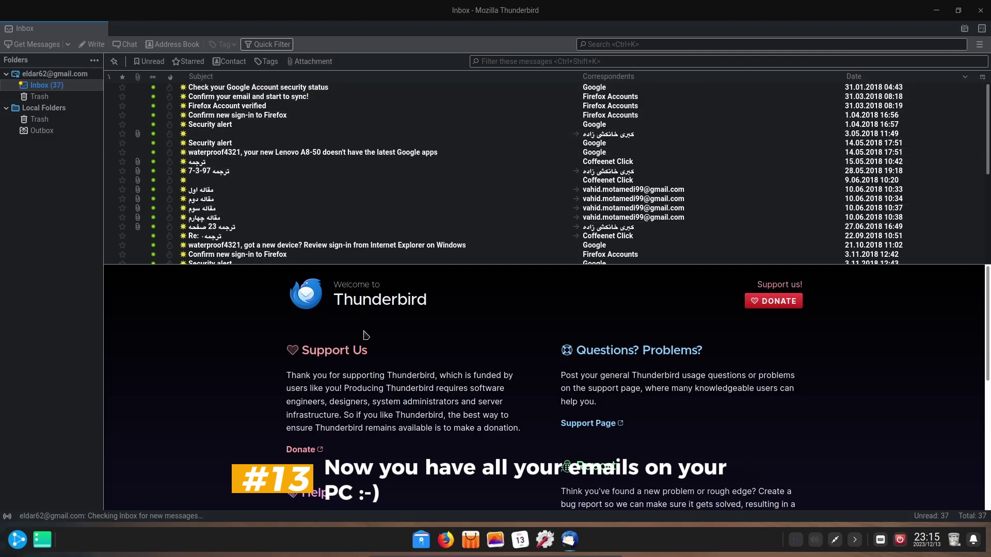
# Enlarge the welcome pane over the filling inbox, then close Thunderbird.
pyautogui.scroll(-5, 540, 322)
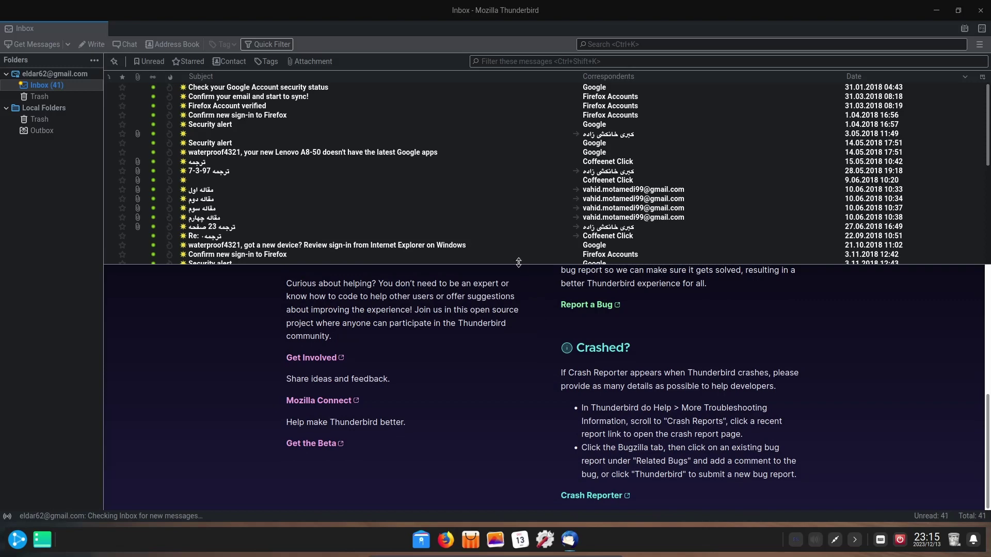
pyautogui.moveTo(518, 262); pyautogui.dragTo(541, 180)
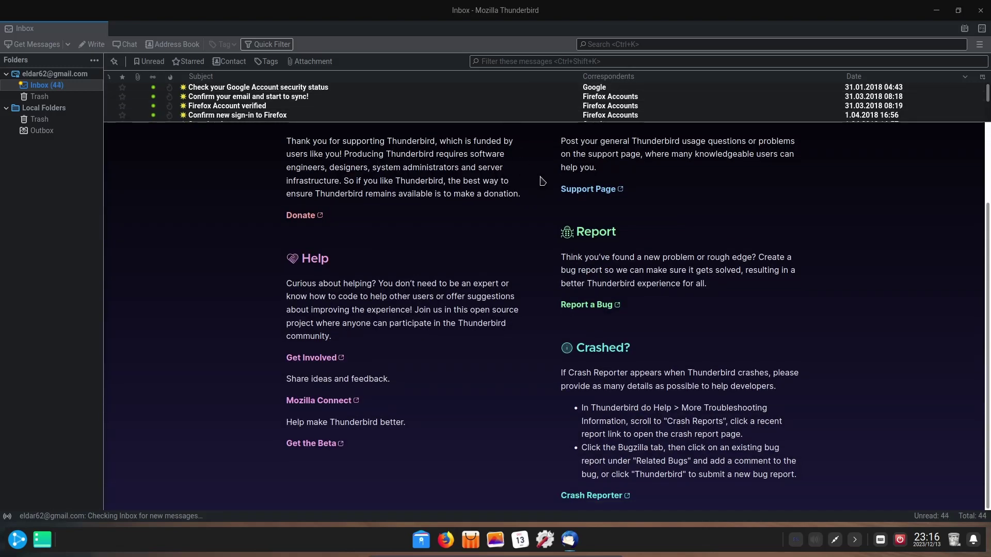
pyautogui.scroll(3, 813, 249)
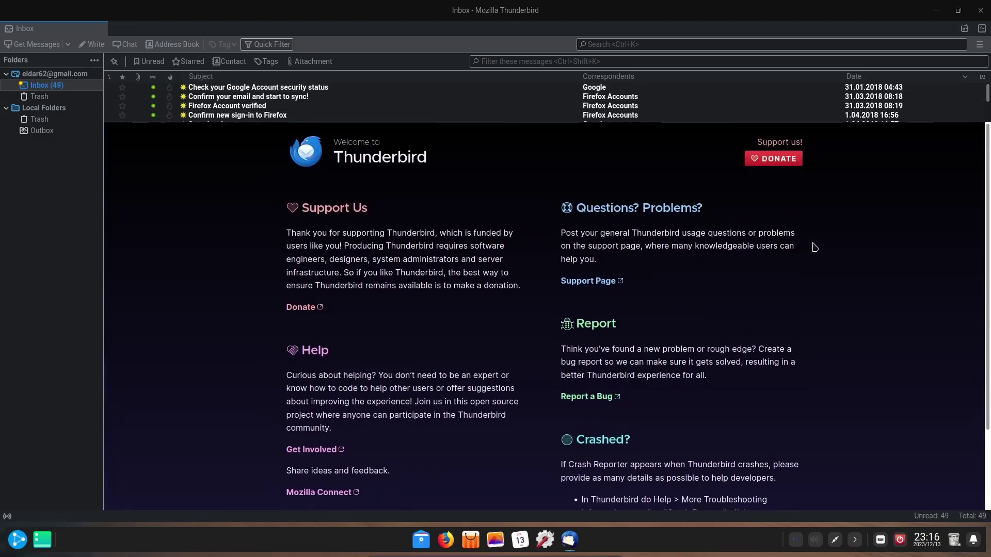
pyautogui.scroll(-3, 814, 248)
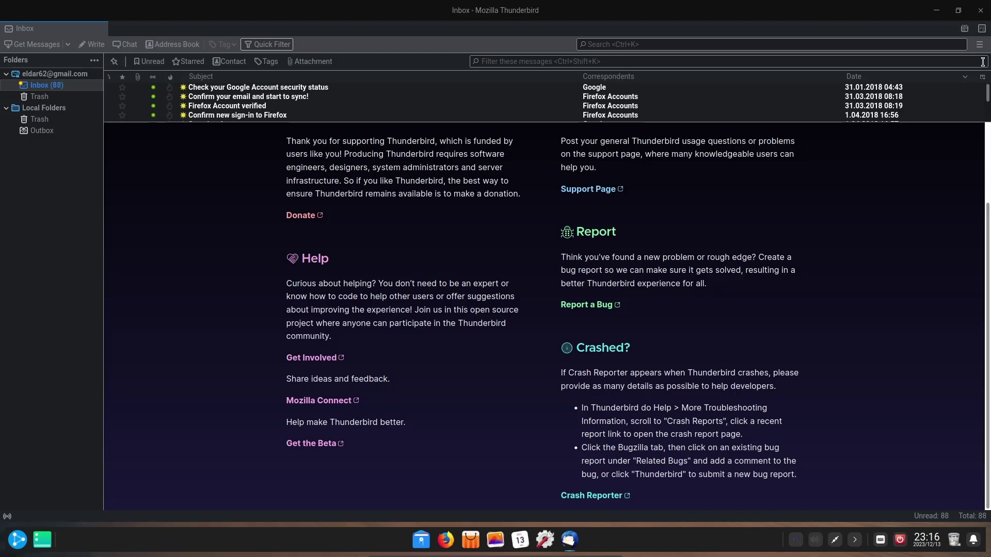
pyautogui.click(982, 14)
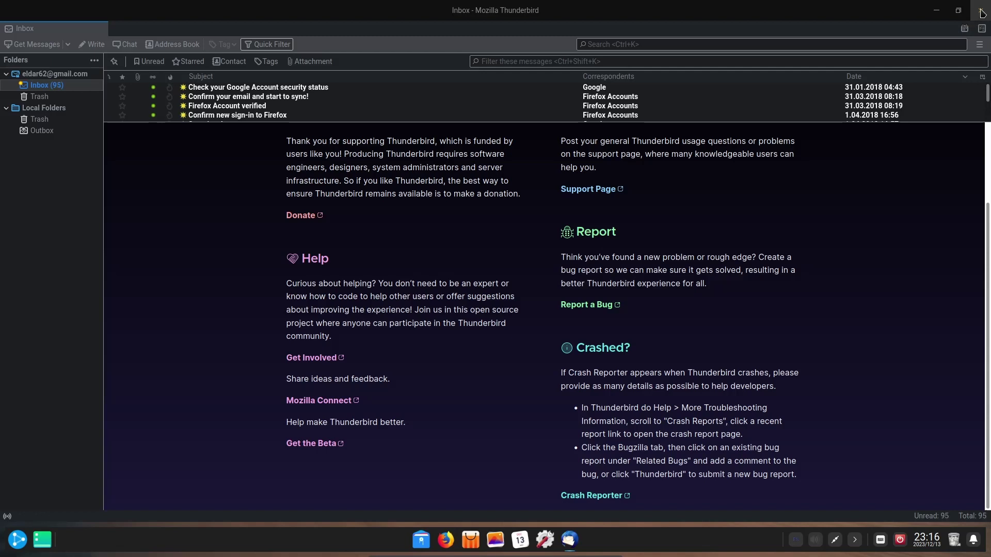